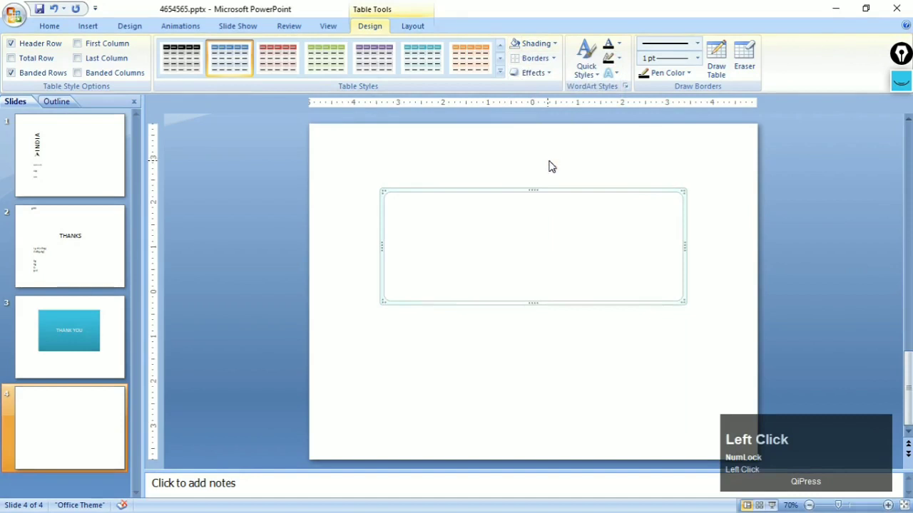
Apply all borders to the borderless table and enter sample text in its first cell.
{"action": "left_click", "coordinate": [572, 190]}
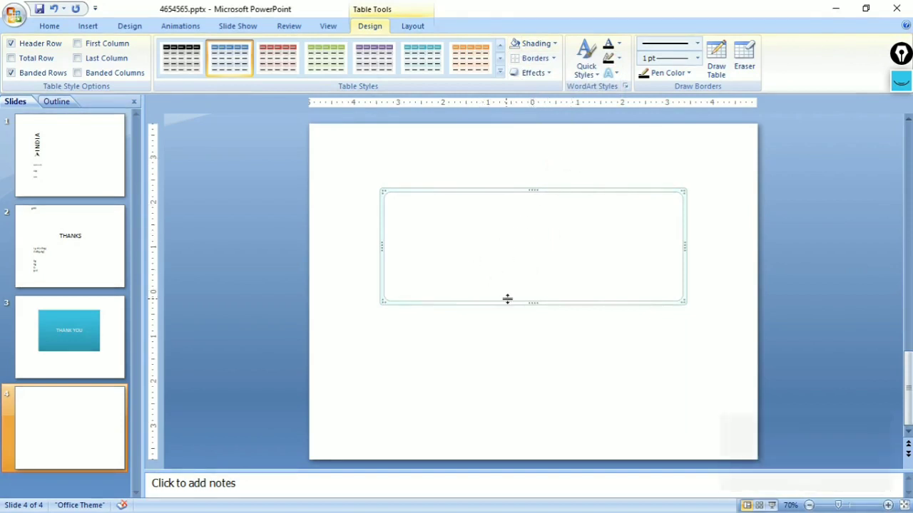
{"action": "left_click", "coordinate": [564, 382]}
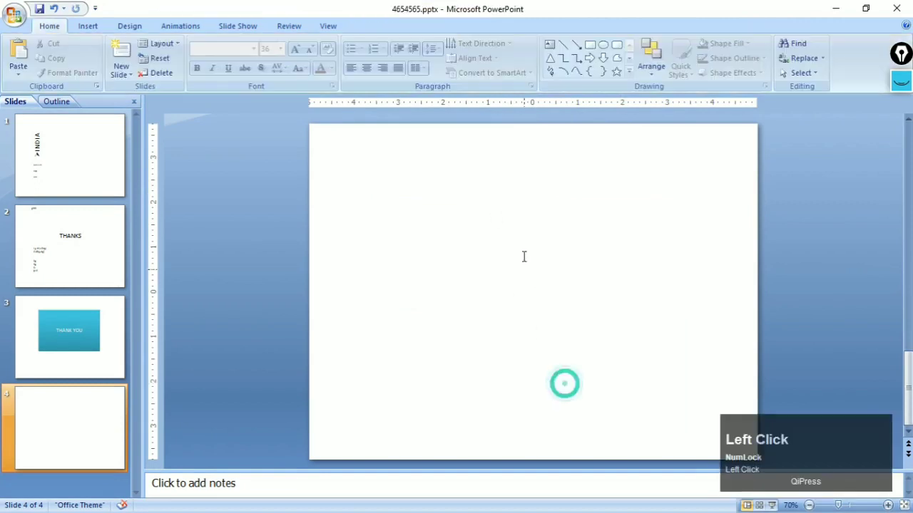
{"action": "left_click", "coordinate": [513, 226]}
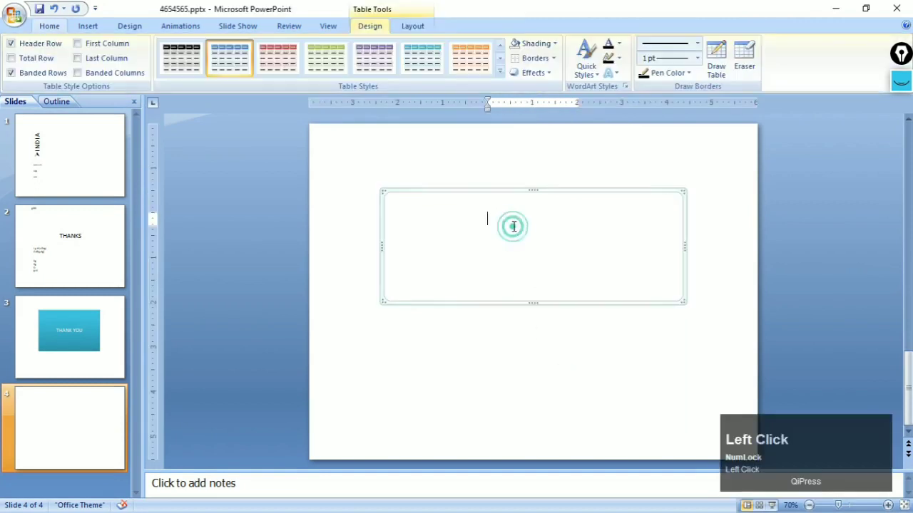
{"action": "left_click", "coordinate": [508, 192]}
{"action": "left_click", "coordinate": [553, 58]}
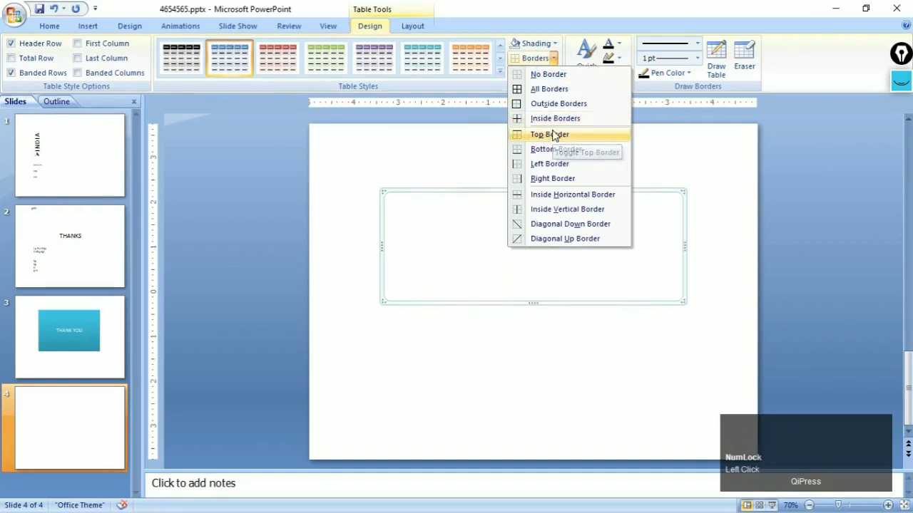
{"action": "left_click", "coordinate": [555, 91]}
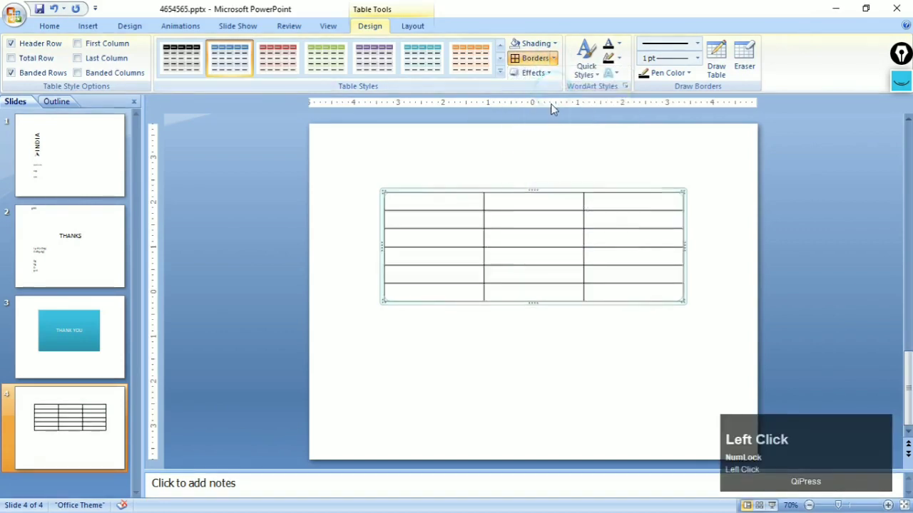
{"action": "left_click", "coordinate": [466, 206]}
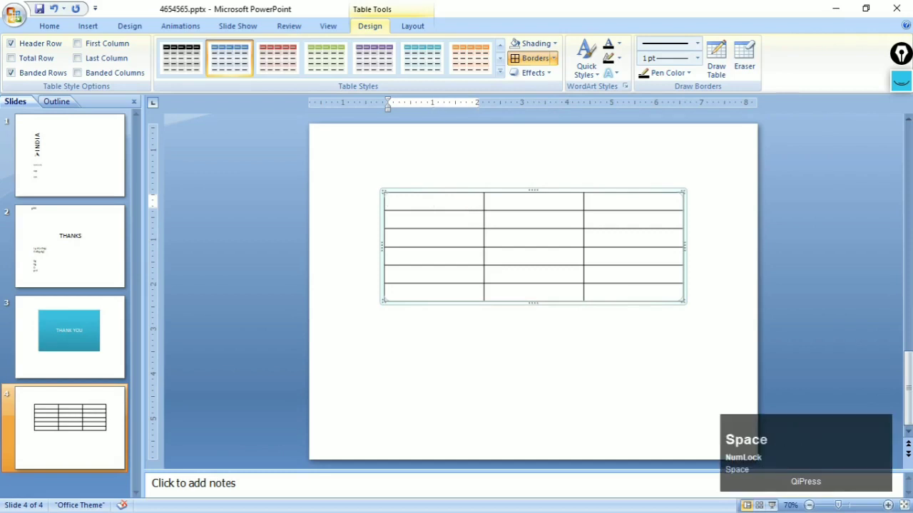
{"action": "left_click", "coordinate": [544, 391]}
Insert a table with 3 columns and 4 rows and move it below the bordered table.
{"action": "left_click", "coordinate": [81, 26]}
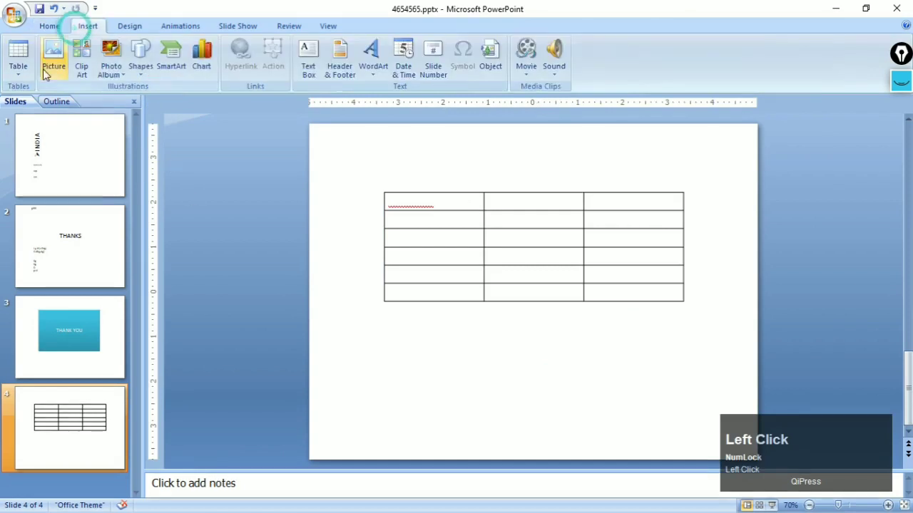
{"action": "left_click", "coordinate": [17, 57]}
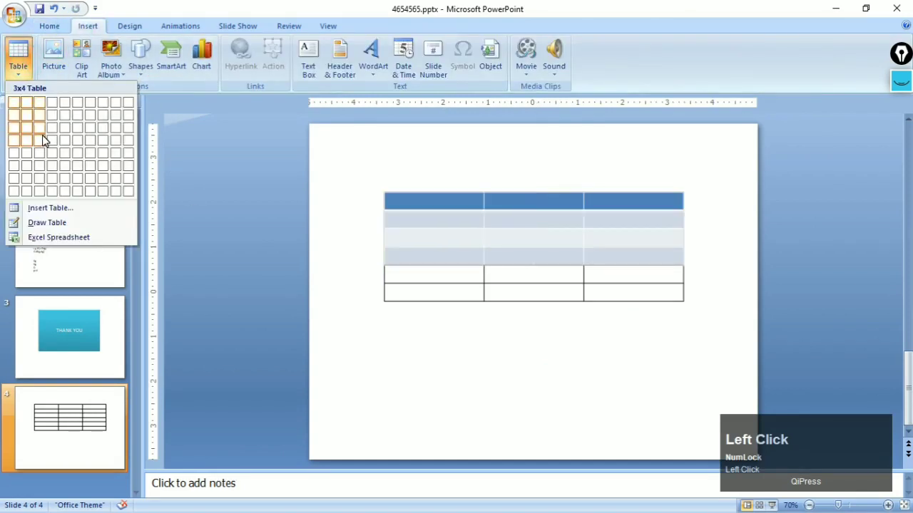
{"action": "left_click", "coordinate": [42, 140]}
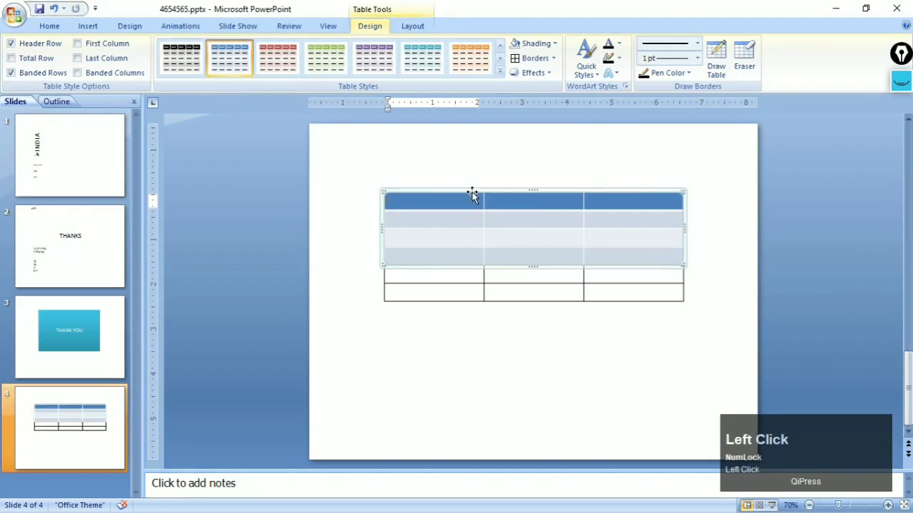
{"action": "left_click_drag", "start_coordinate": [470, 190], "coordinate": [468, 326]}
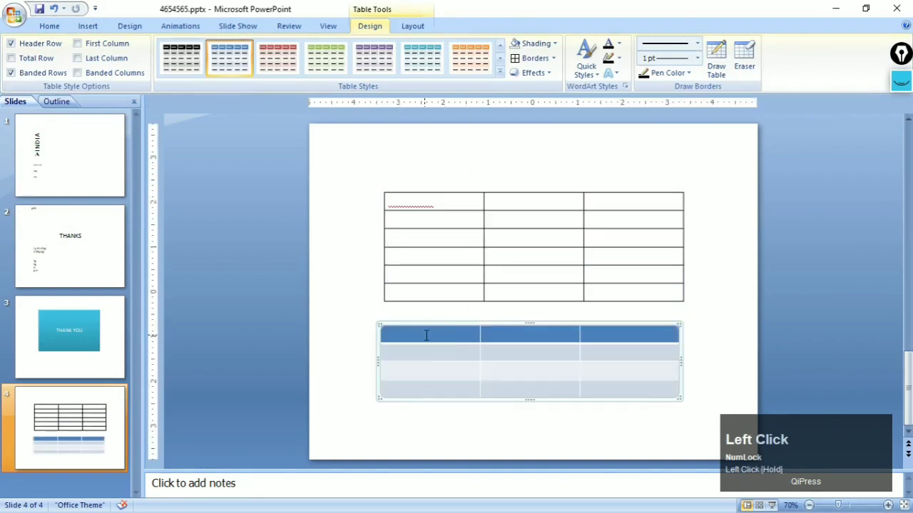
Enter the sample text "Dsgjdgsg" in the first header cell of the blue table.
{"action": "left_click", "coordinate": [426, 336]}
{"action": "type", "text": "dsgjdgs"}
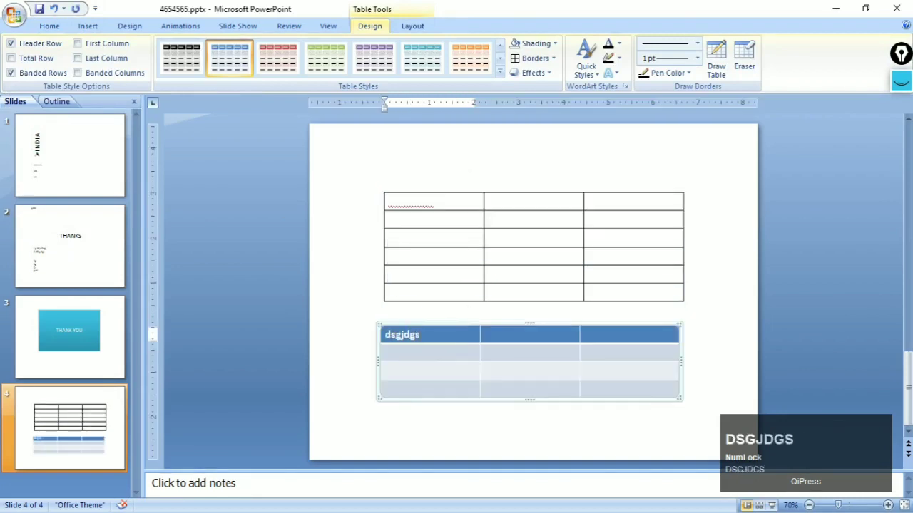
{"action": "left_click", "coordinate": [421, 336]}
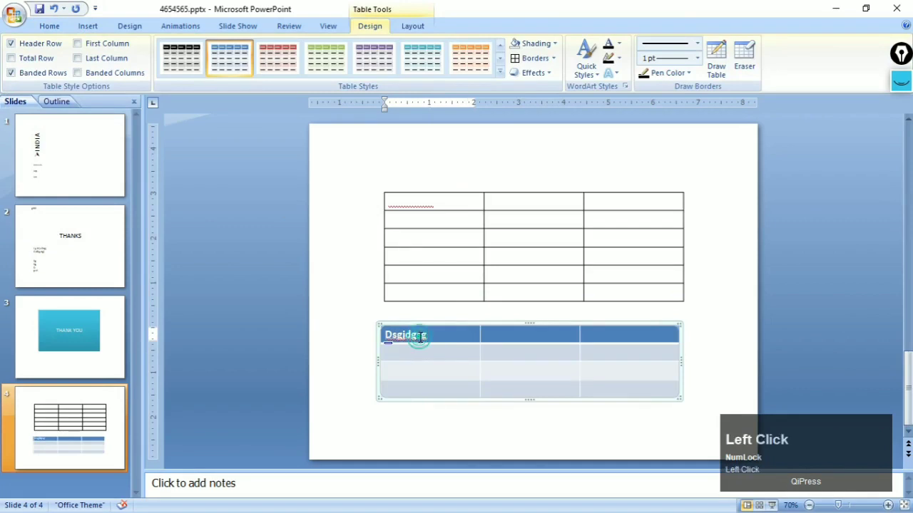
{"action": "left_click", "coordinate": [433, 371]}
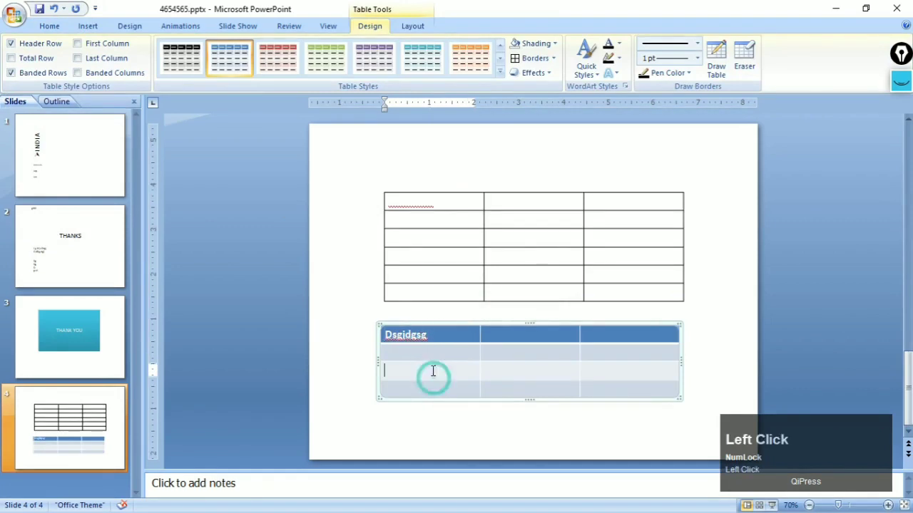
Set the font color of all text in the bordered table to black.
{"action": "left_click", "coordinate": [440, 201]}
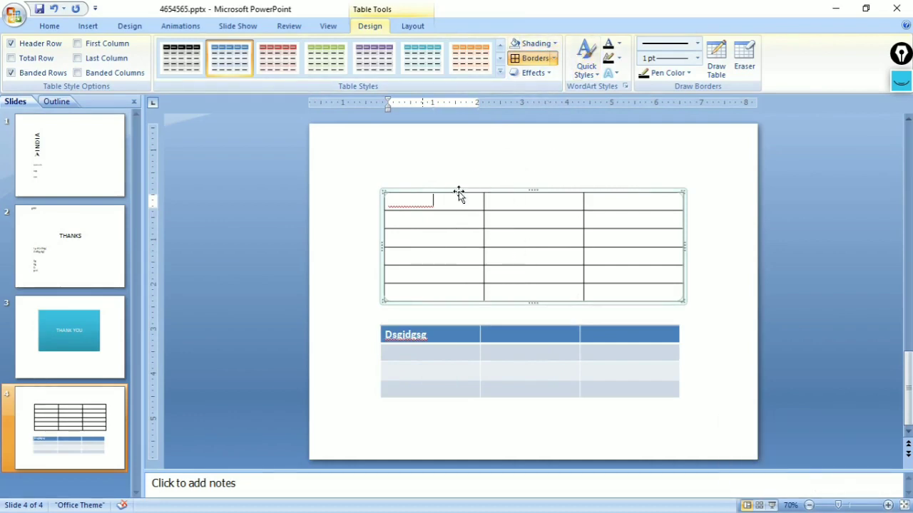
{"action": "double_click", "coordinate": [418, 202]}
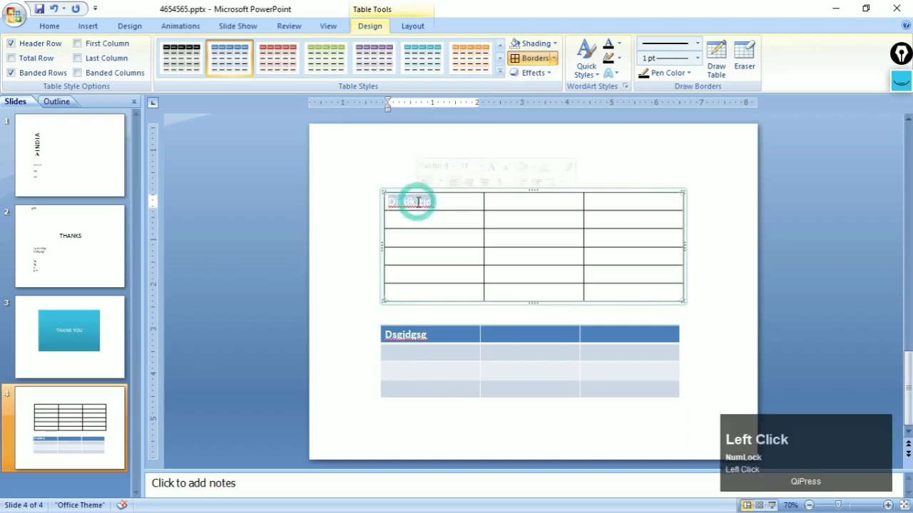
{"action": "left_click", "coordinate": [456, 202]}
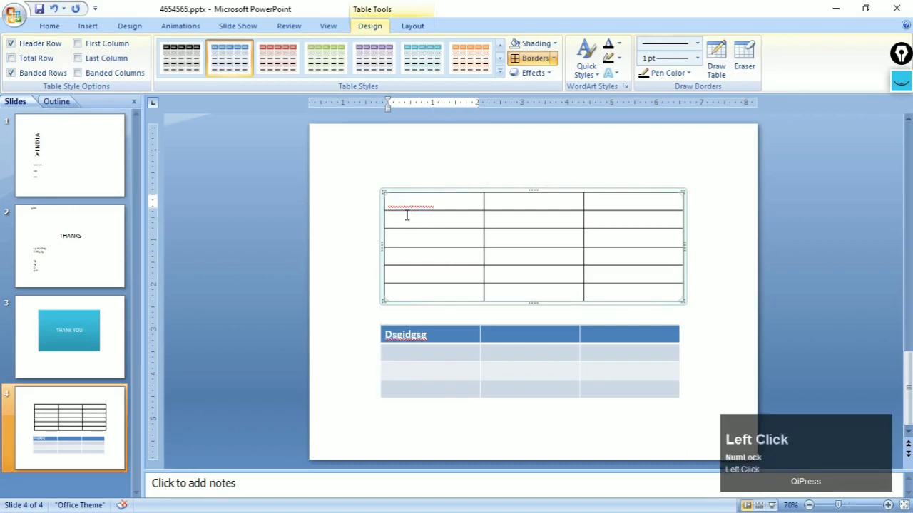
{"action": "double_click", "coordinate": [406, 202]}
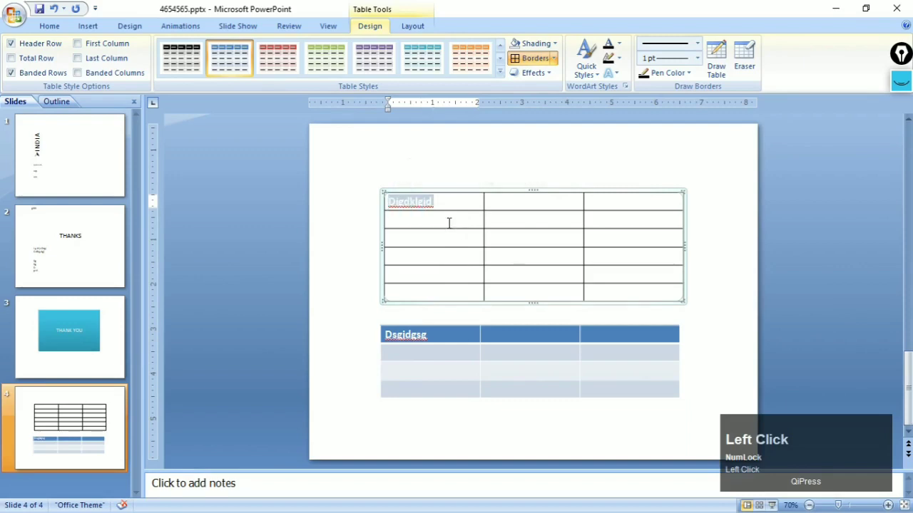
{"action": "left_click", "coordinate": [440, 216]}
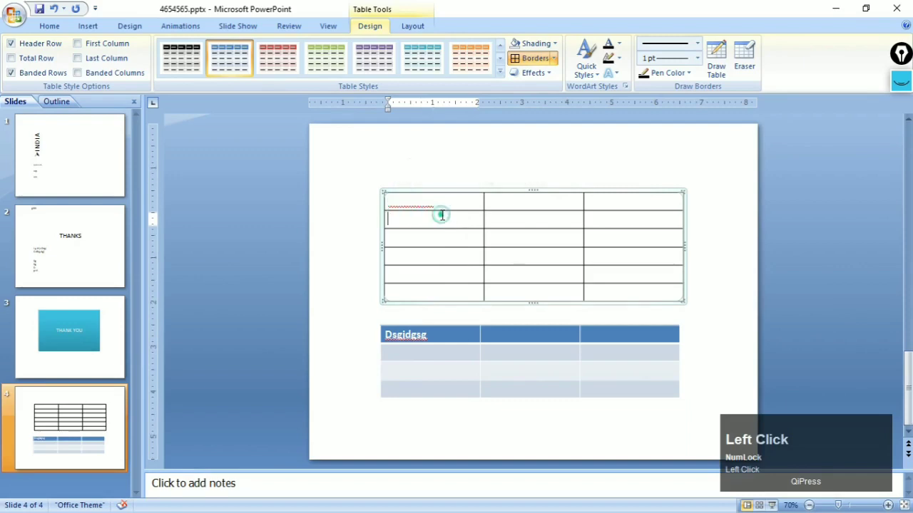
{"action": "double_click", "coordinate": [407, 202]}
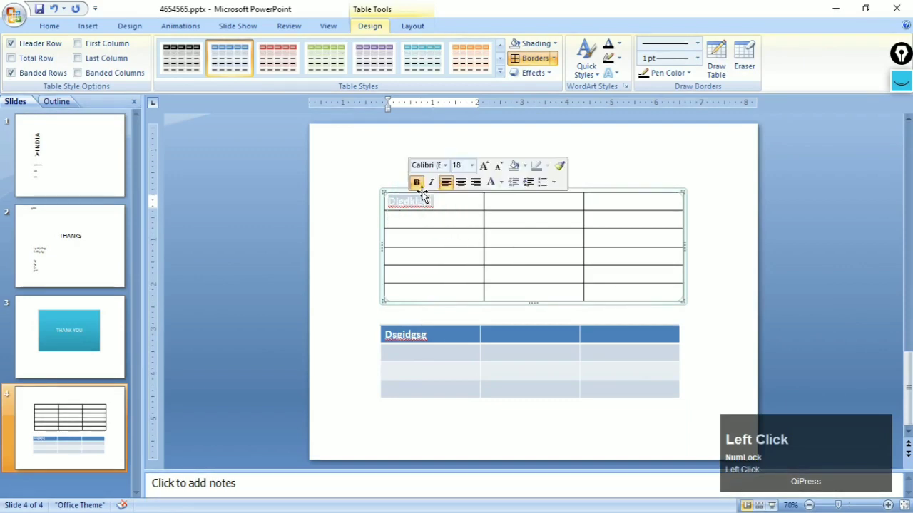
{"action": "left_click", "coordinate": [417, 203]}
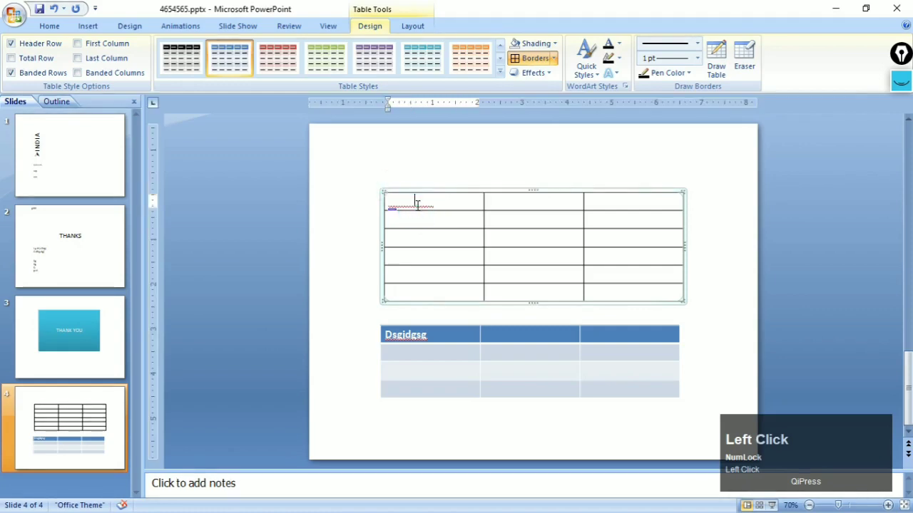
{"action": "key", "text": "ctrl+a"}
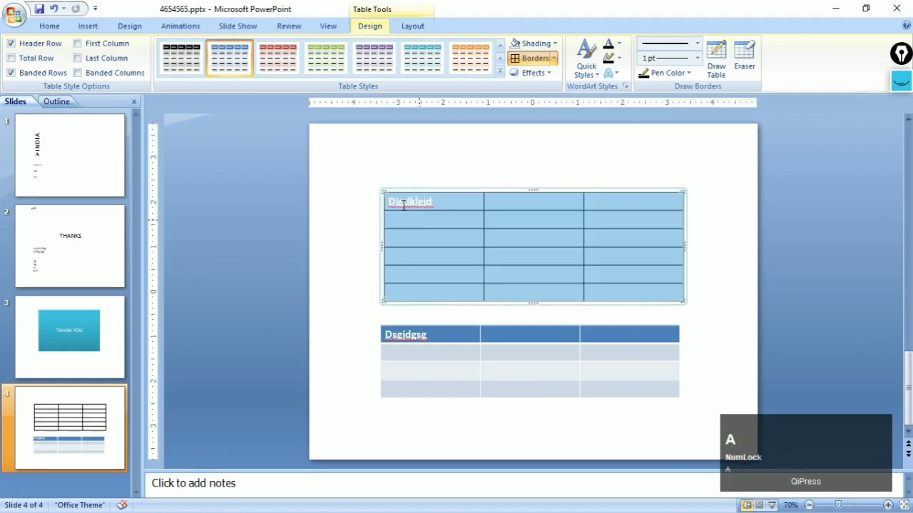
{"action": "left_click", "coordinate": [51, 27]}
{"action": "left_click", "coordinate": [333, 72]}
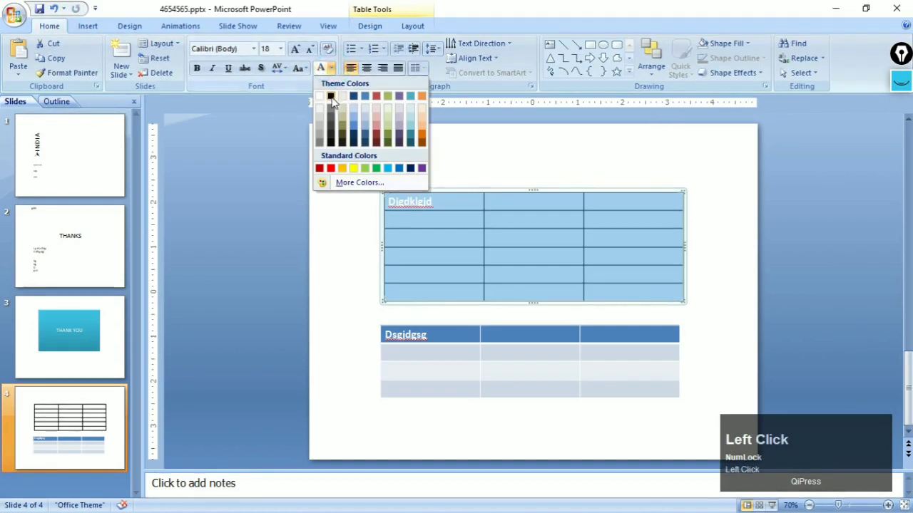
{"action": "left_click", "coordinate": [330, 93]}
{"action": "left_click", "coordinate": [439, 221]}
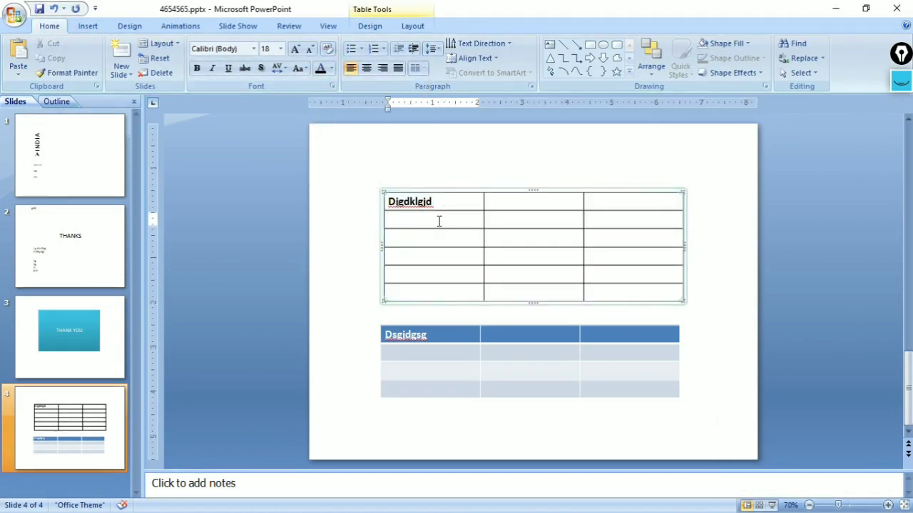
{"action": "left_click", "coordinate": [493, 221]}
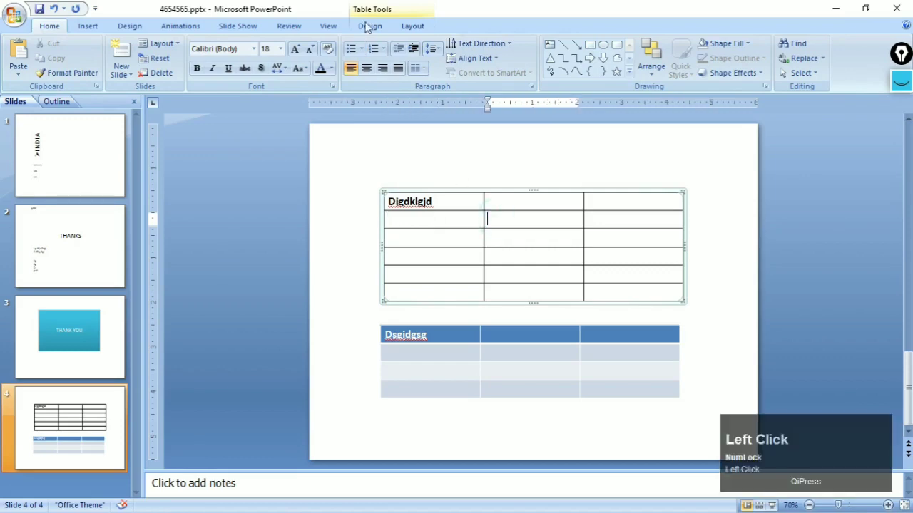
{"action": "left_click", "coordinate": [410, 26]}
{"action": "left_click", "coordinate": [370, 26]}
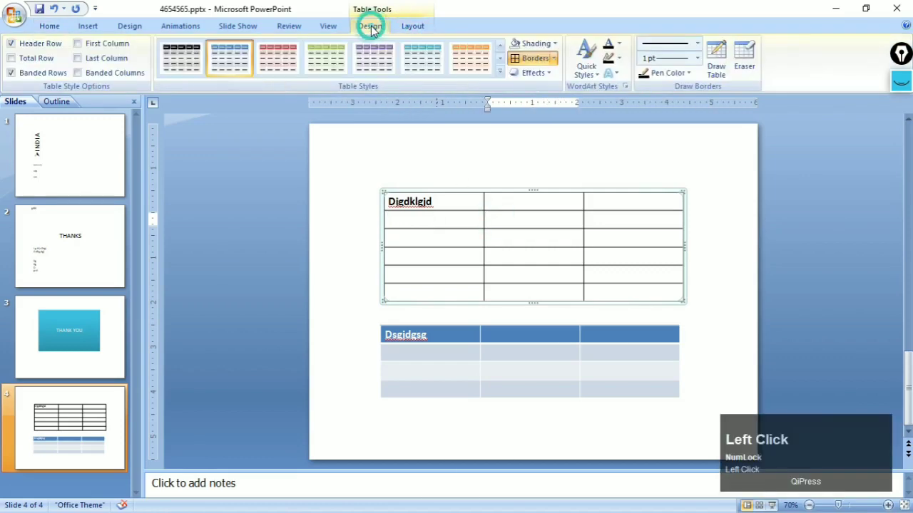
{"action": "left_click", "coordinate": [456, 63]}
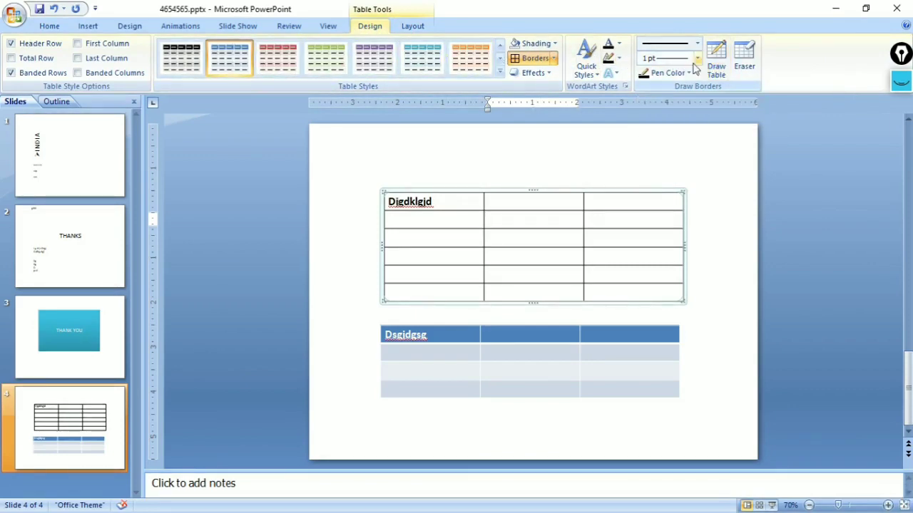
{"action": "left_click", "coordinate": [411, 26]}
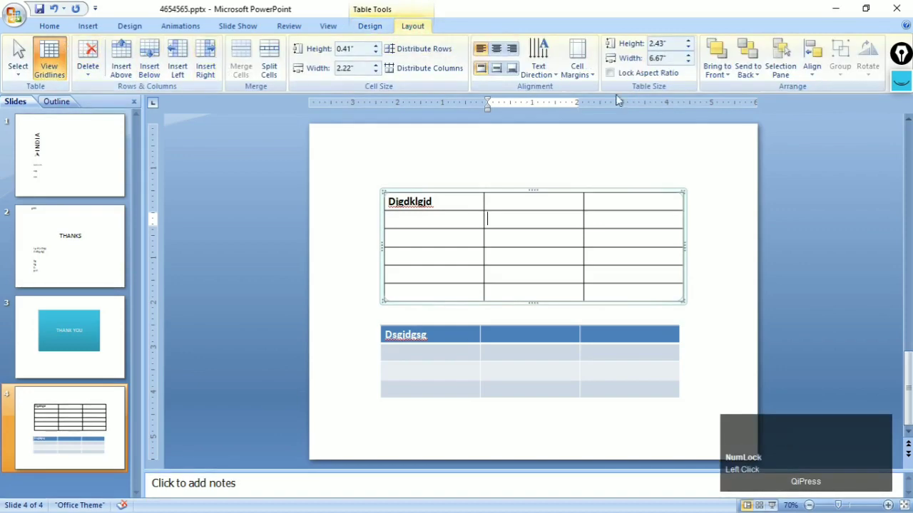
{"action": "left_click", "coordinate": [51, 26]}
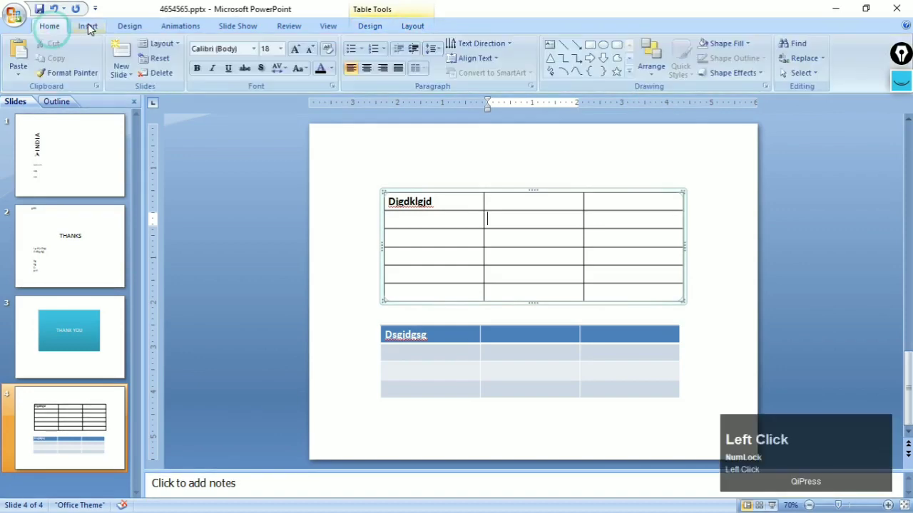
View the Pictures folder offered for inserting a picture, and close it without choosing a file.
{"action": "left_click", "coordinate": [89, 27]}
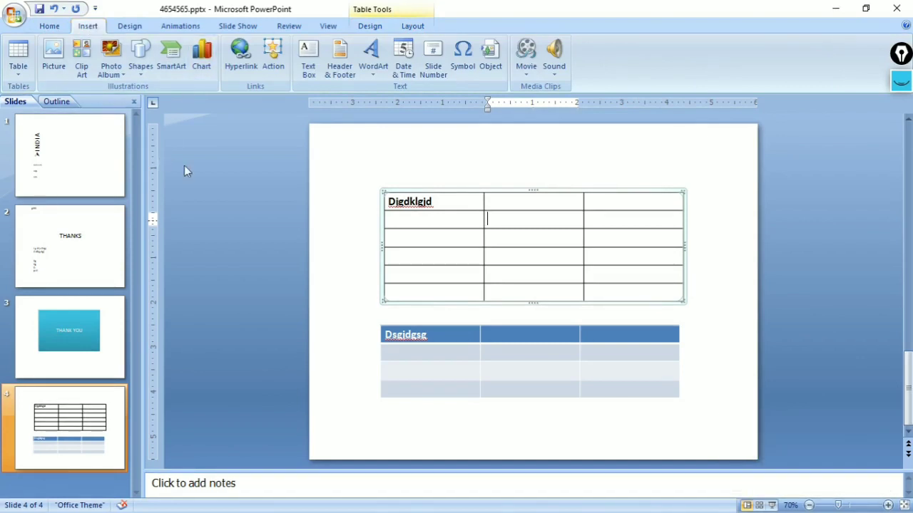
{"action": "left_click", "coordinate": [59, 69]}
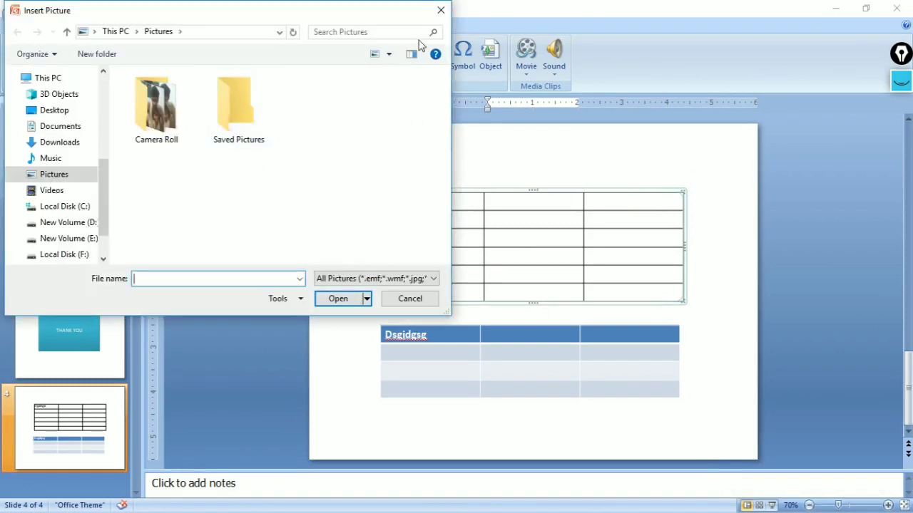
{"action": "left_click", "coordinate": [441, 12]}
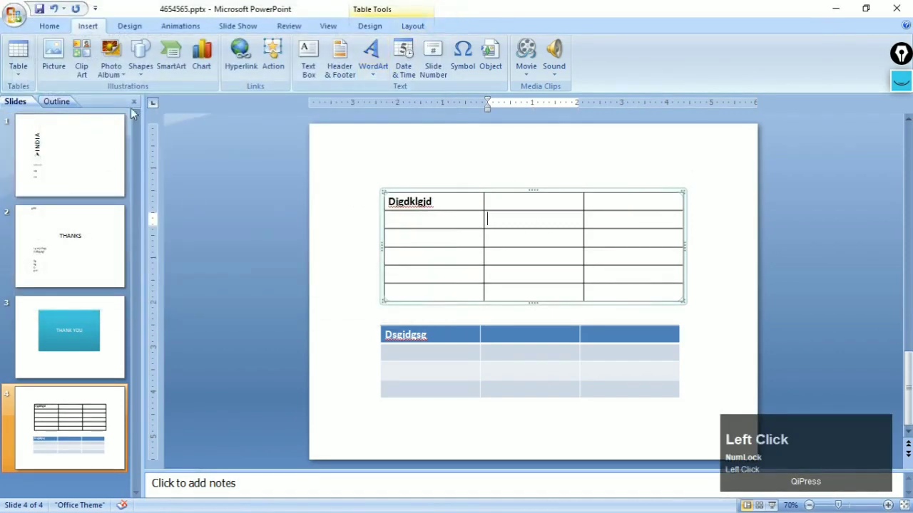
List the available clip art, insert the eye examination image and place it over the right end of the bordered table.
{"action": "left_click", "coordinate": [87, 64]}
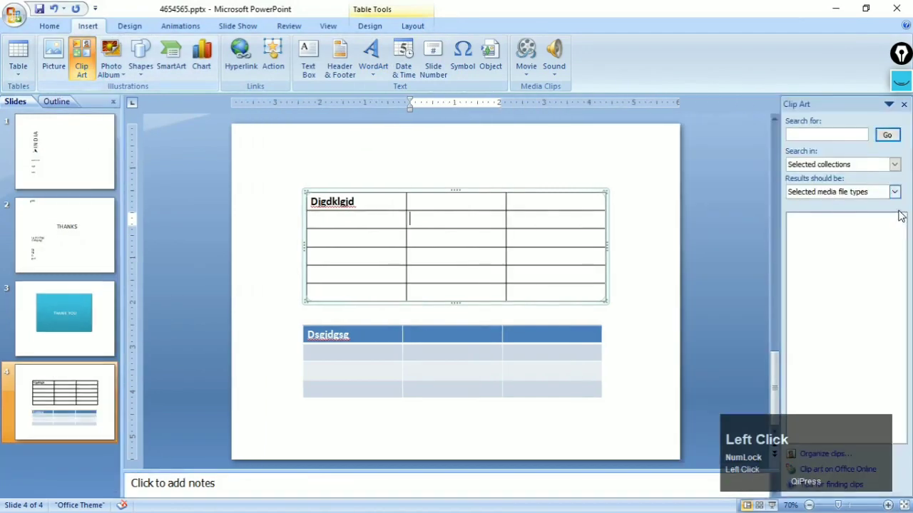
{"action": "left_click", "coordinate": [888, 134]}
{"action": "left_click", "coordinate": [895, 164]}
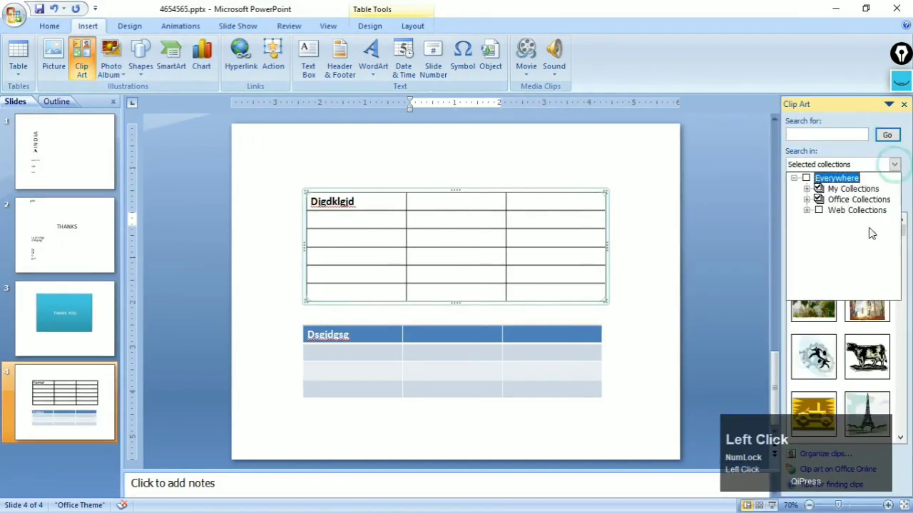
{"action": "left_click", "coordinate": [895, 165]}
{"action": "left_click", "coordinate": [867, 249]}
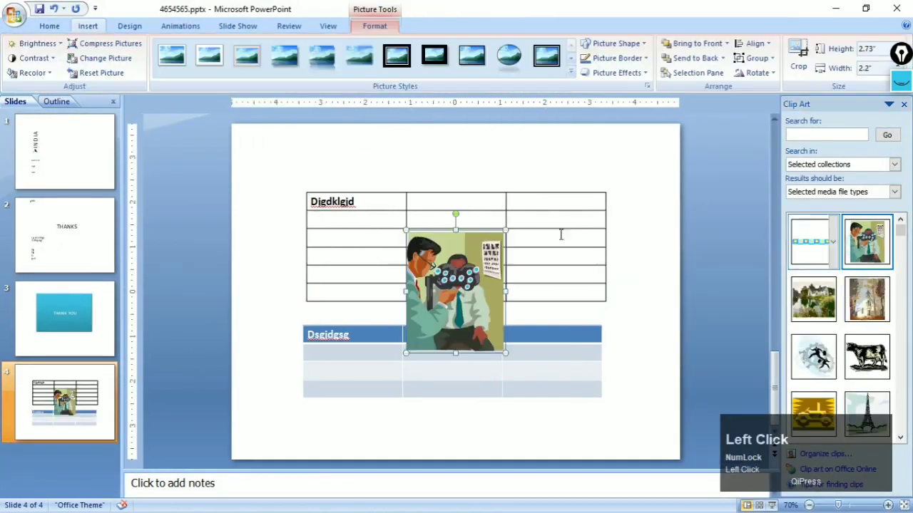
{"action": "left_click_drag", "start_coordinate": [447, 283], "coordinate": [579, 232]}
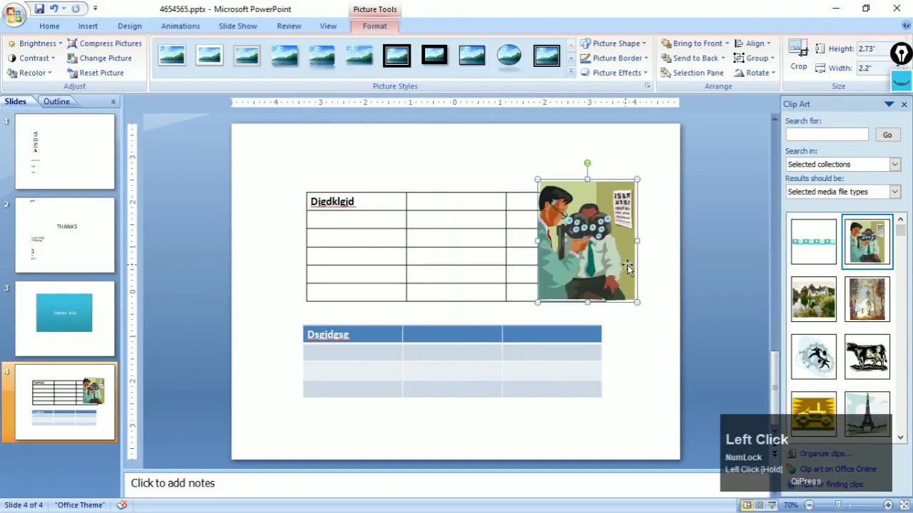
Delete the eye examination clip art from the slide and close the clip art list.
{"action": "key", "text": "Delete"}
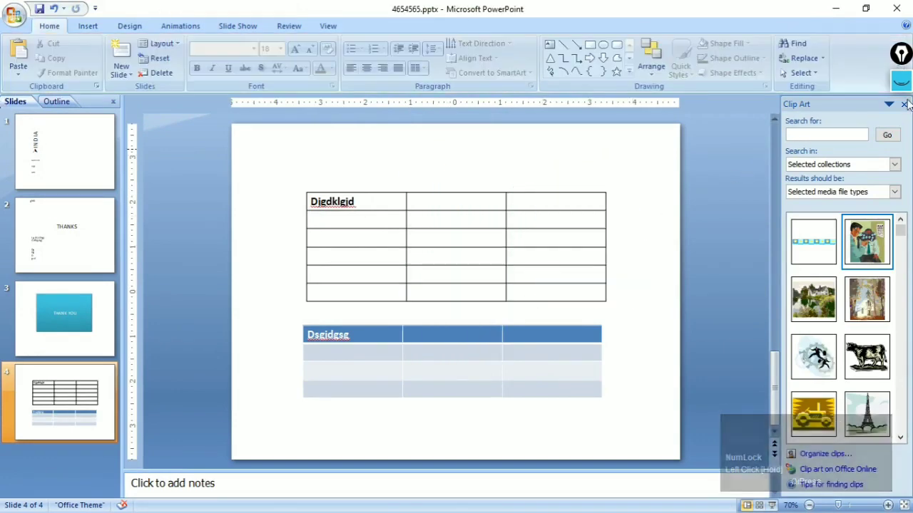
{"action": "left_click", "coordinate": [905, 106]}
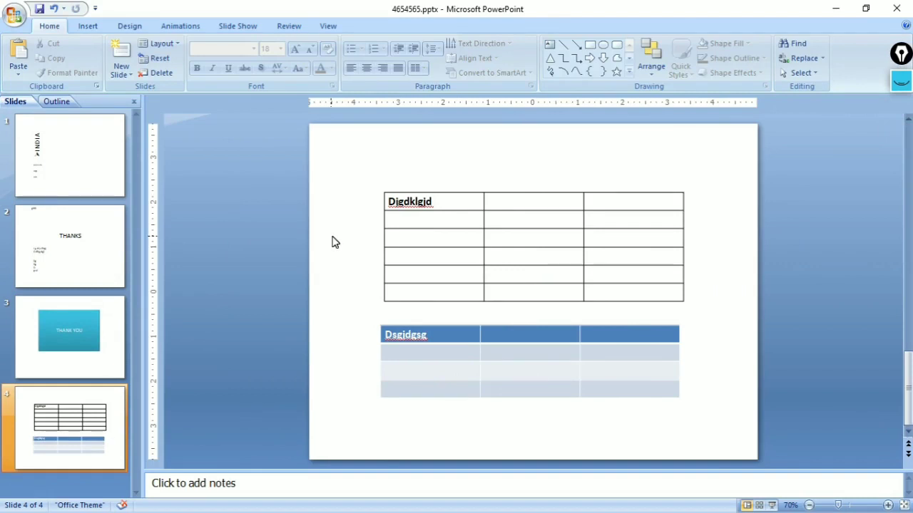
Draw a wide rounded rectangle and place it in the free space above the bordered table.
{"action": "left_click", "coordinate": [89, 27]}
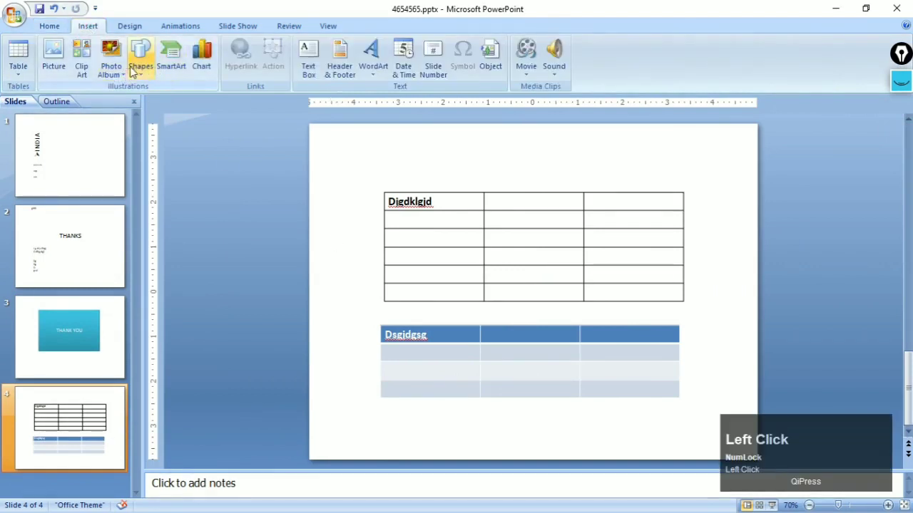
{"action": "left_click", "coordinate": [51, 27]}
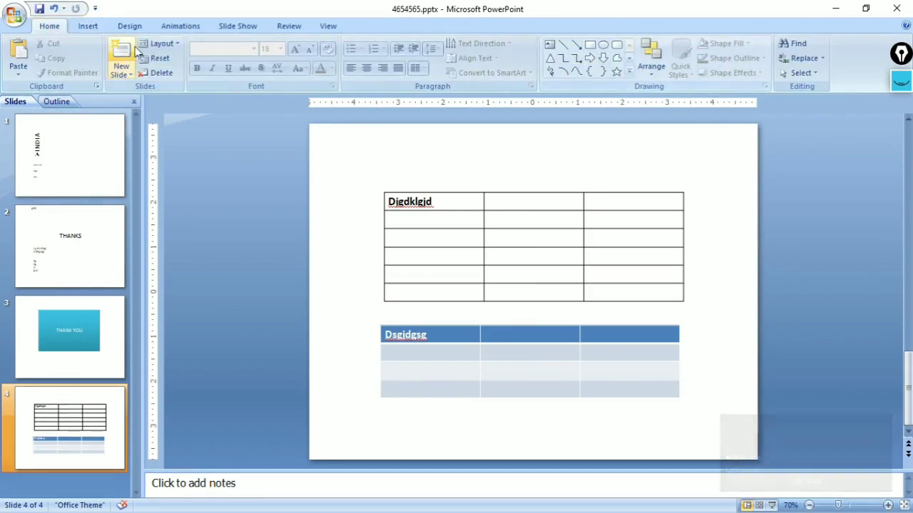
{"action": "left_click", "coordinate": [87, 25]}
{"action": "left_click", "coordinate": [140, 58]}
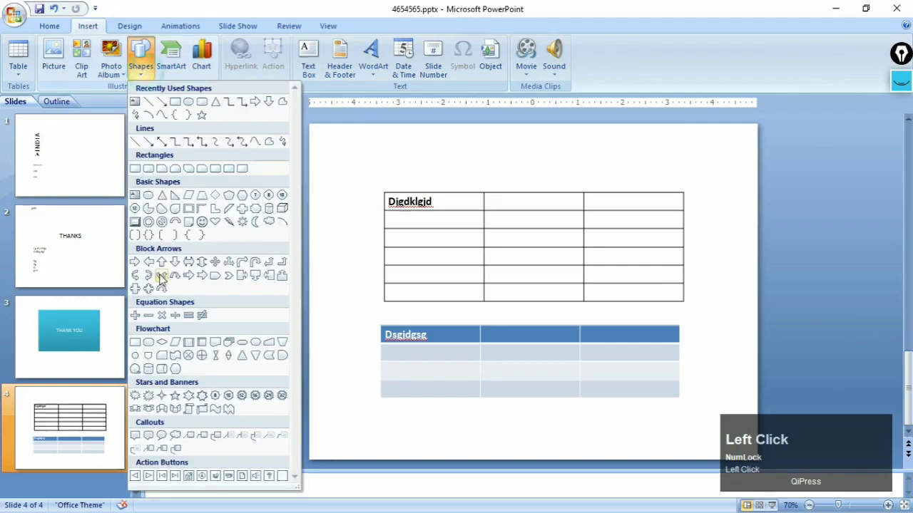
{"action": "left_click", "coordinate": [202, 104]}
{"action": "left_click_drag", "start_coordinate": [383, 152], "coordinate": [545, 194]}
{"action": "left_click_drag", "start_coordinate": [457, 178], "coordinate": [501, 164]}
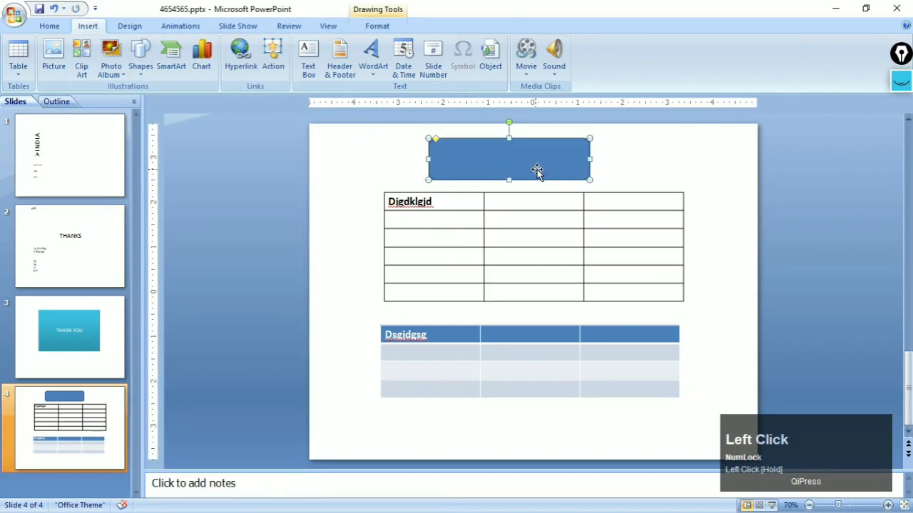
{"action": "left_click", "coordinate": [137, 67]}
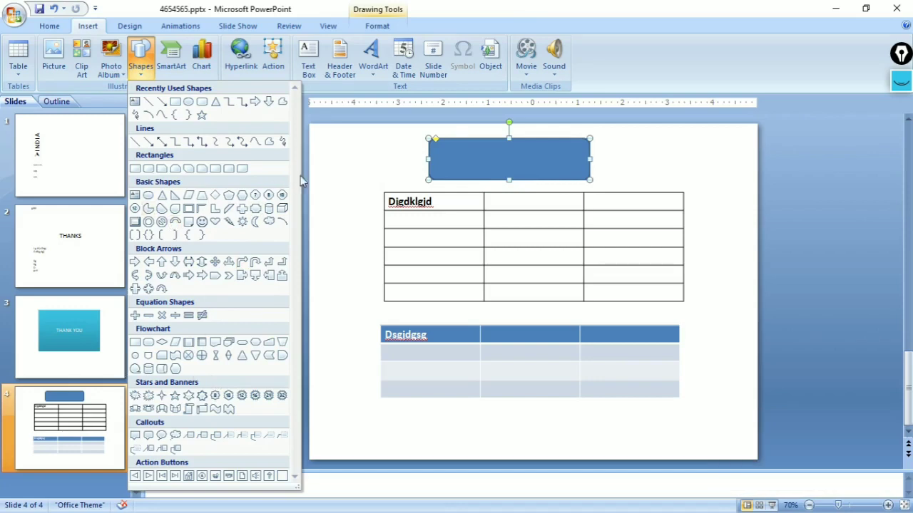
{"action": "left_click", "coordinate": [348, 153]}
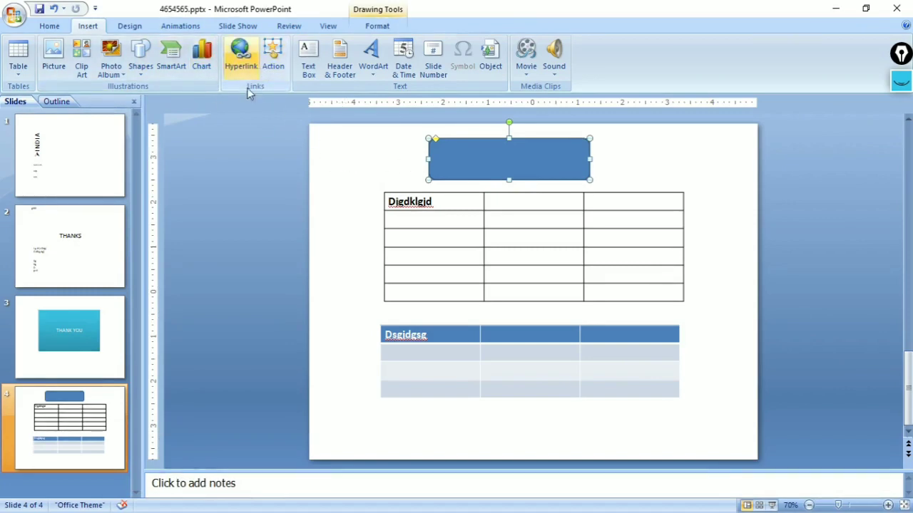
View the hyperlink options for the text in the bordered table's first cell, and close them without adding a link.
{"action": "double_click", "coordinate": [417, 206]}
{"action": "right_click", "coordinate": [416, 205]}
{"action": "left_click", "coordinate": [403, 202]}
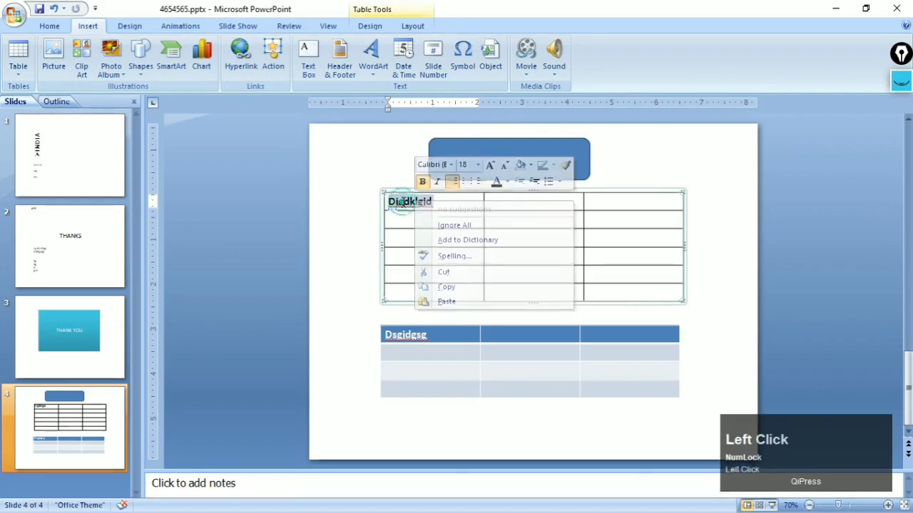
{"action": "left_click", "coordinate": [403, 202]}
{"action": "double_click", "coordinate": [403, 203]}
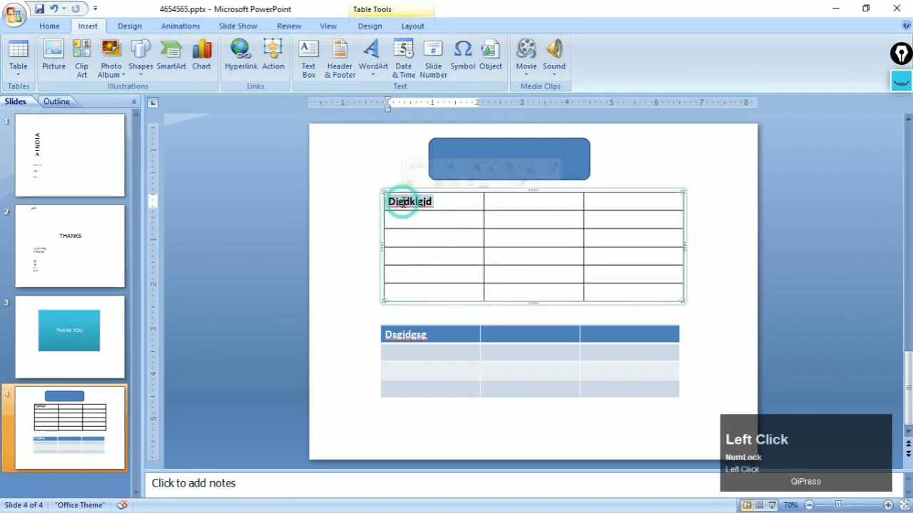
{"action": "left_click", "coordinate": [241, 57]}
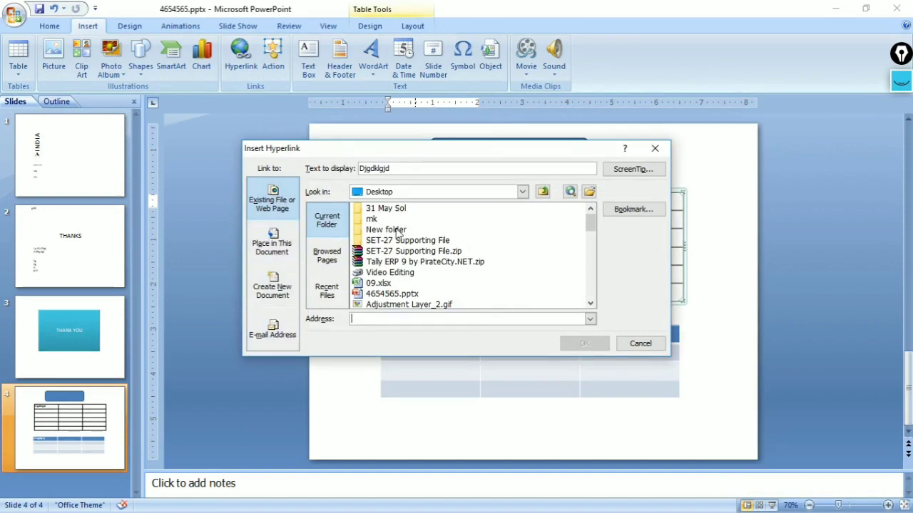
{"action": "left_click", "coordinate": [654, 148]}
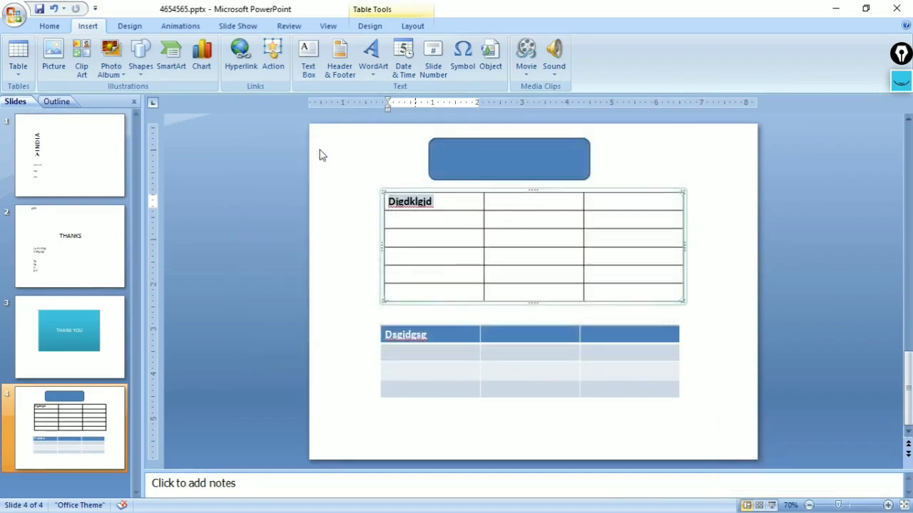
Delete the bordered table from the slide.
{"action": "left_click", "coordinate": [591, 191]}
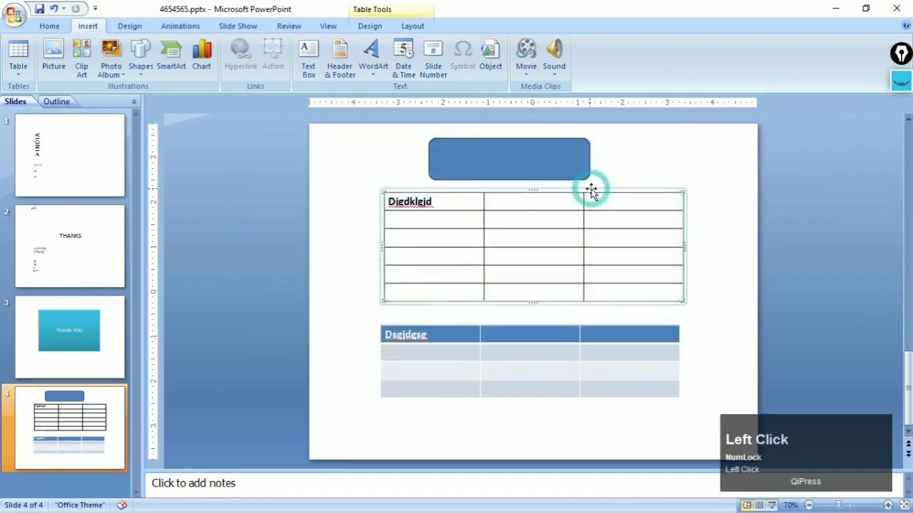
{"action": "key", "text": "Delete"}
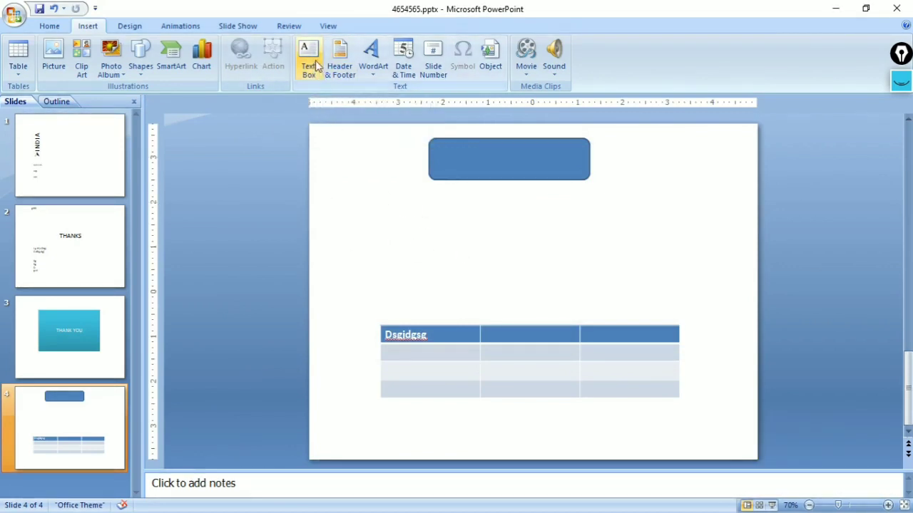
{"action": "left_click", "coordinate": [446, 216]}
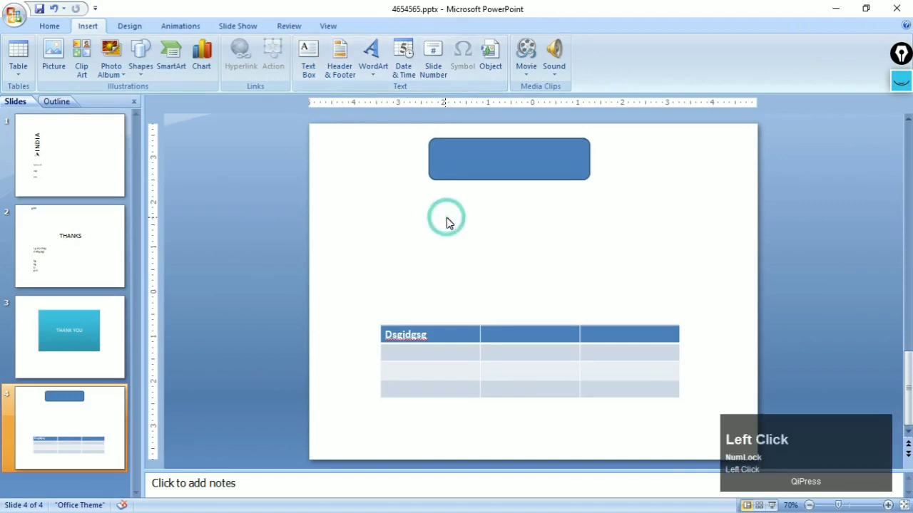
Insert a wide text box between the rounded rectangle and the blue table with the text "Dfgdf dg".
{"action": "left_click", "coordinate": [308, 57]}
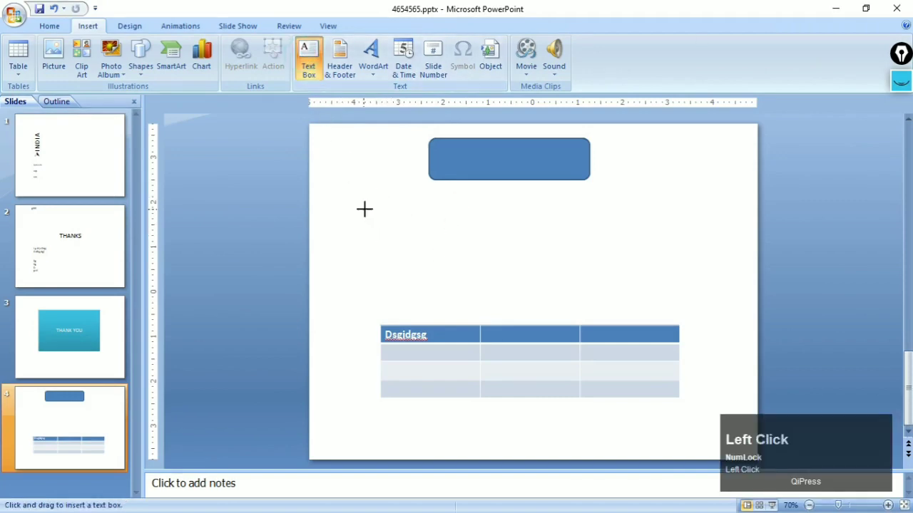
{"action": "left_click_drag", "start_coordinate": [365, 209], "coordinate": [668, 294]}
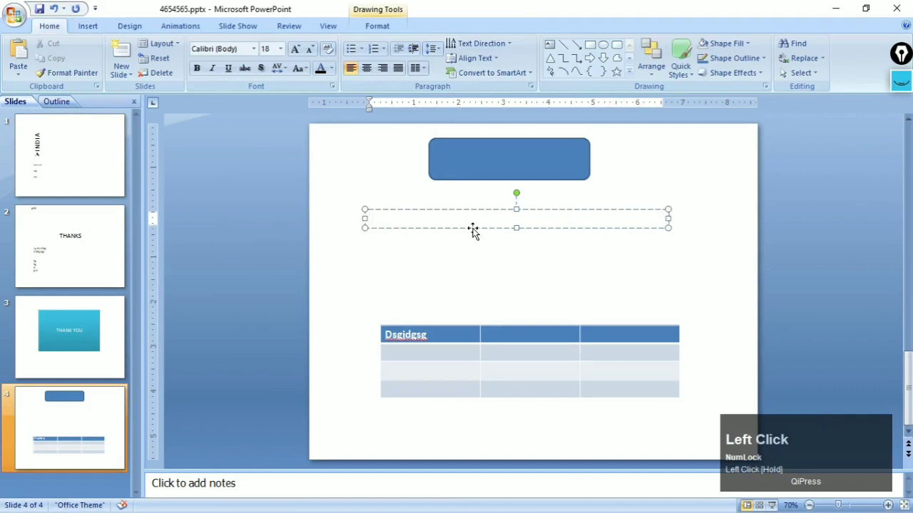
{"action": "type", "text": "Dfgdf dg"}
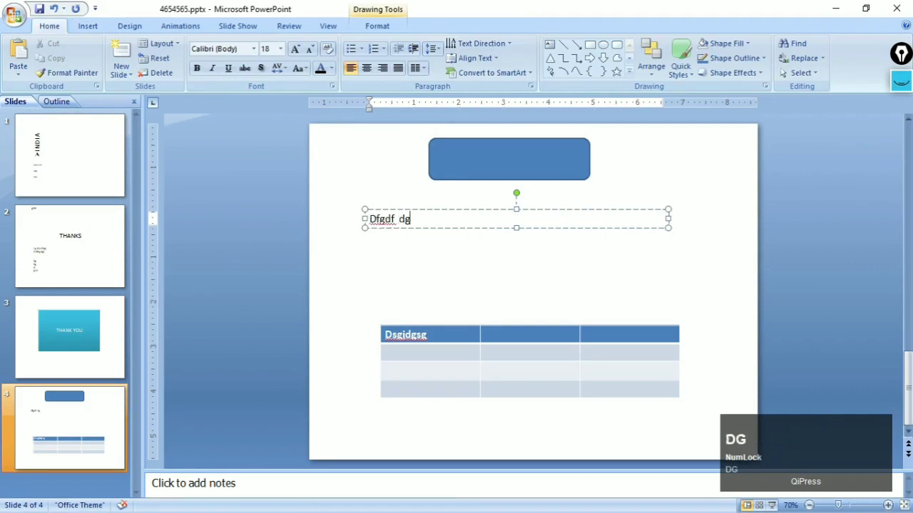
{"action": "left_click", "coordinate": [461, 285]}
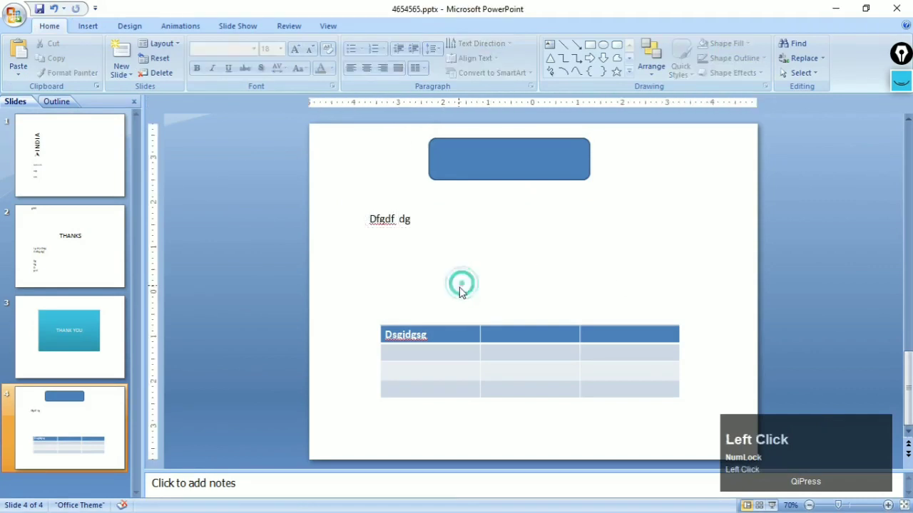
Insert a second, narrower text box below the first one with the text "Fg".
{"action": "left_click", "coordinate": [87, 26]}
{"action": "left_click", "coordinate": [308, 57]}
{"action": "left_click_drag", "start_coordinate": [370, 247], "coordinate": [593, 289]}
{"action": "type", "text": "Fg"}
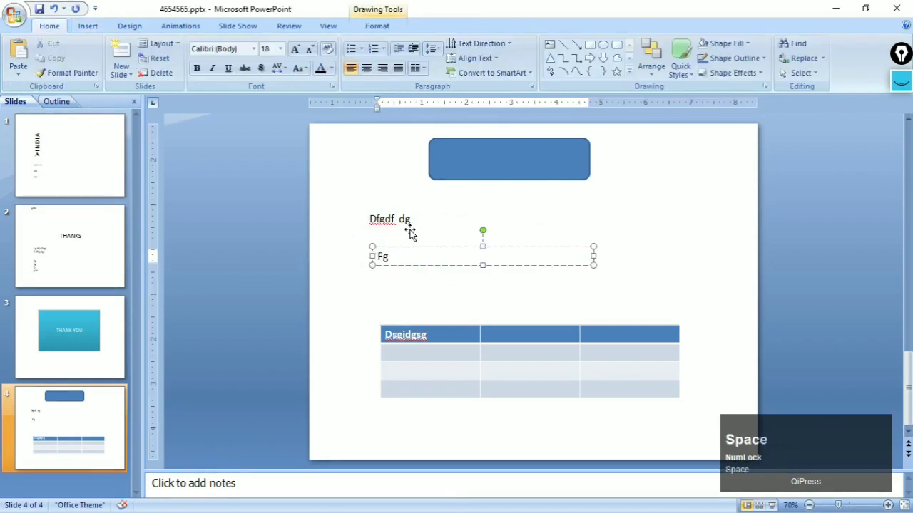
Add a blank line and the text "Gfdk;h" below "Dfgdf dg" in the first text box.
{"action": "left_click", "coordinate": [408, 220]}
{"action": "left_click", "coordinate": [408, 218]}
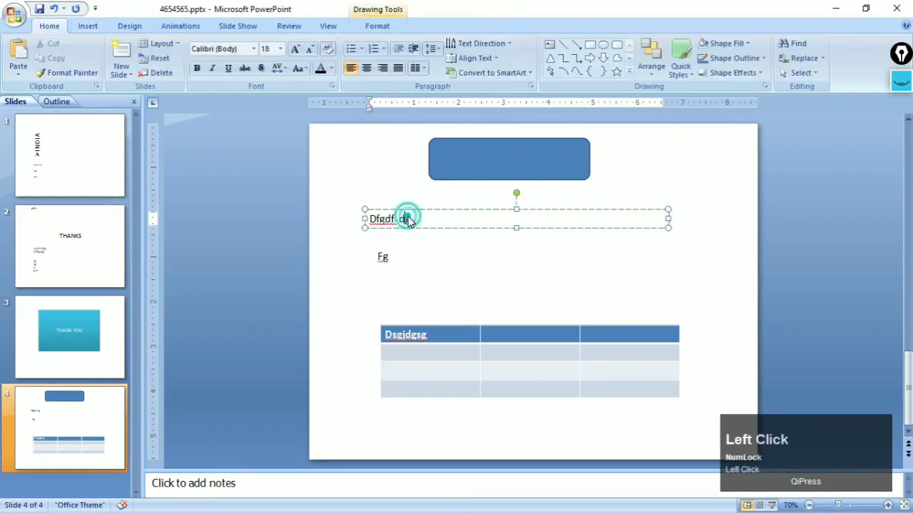
{"action": "left_click", "coordinate": [416, 221]}
{"action": "left_click", "coordinate": [410, 217]}
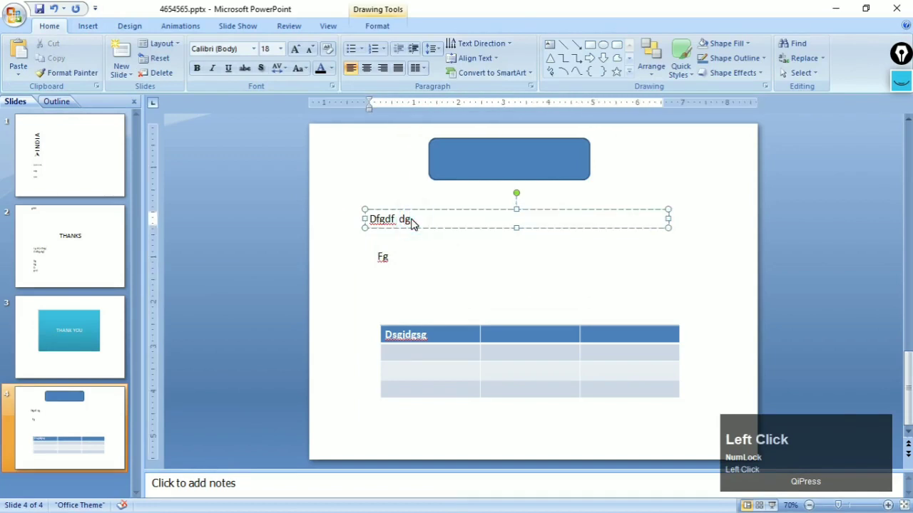
{"action": "key", "text": "Return"}
{"action": "key", "text": "Return"}
{"action": "type", "text": "Gfdk;h"}
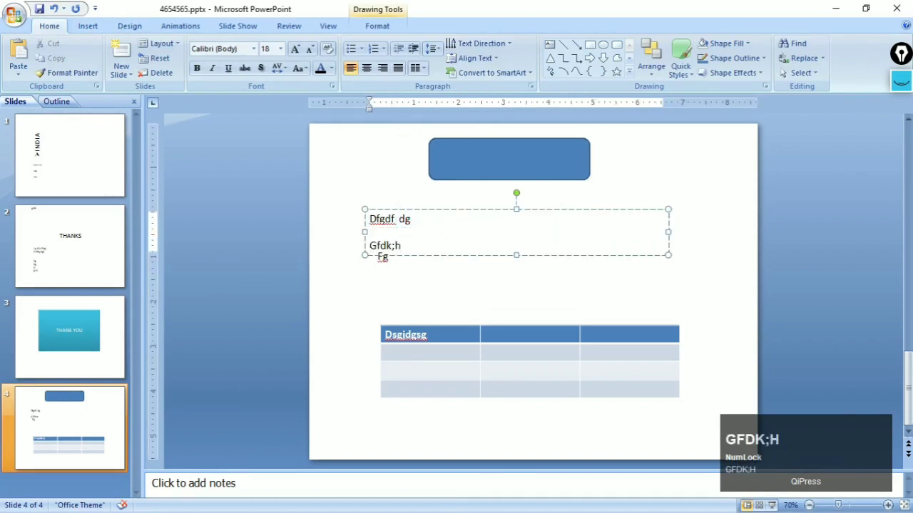
{"action": "left_click", "coordinate": [388, 285]}
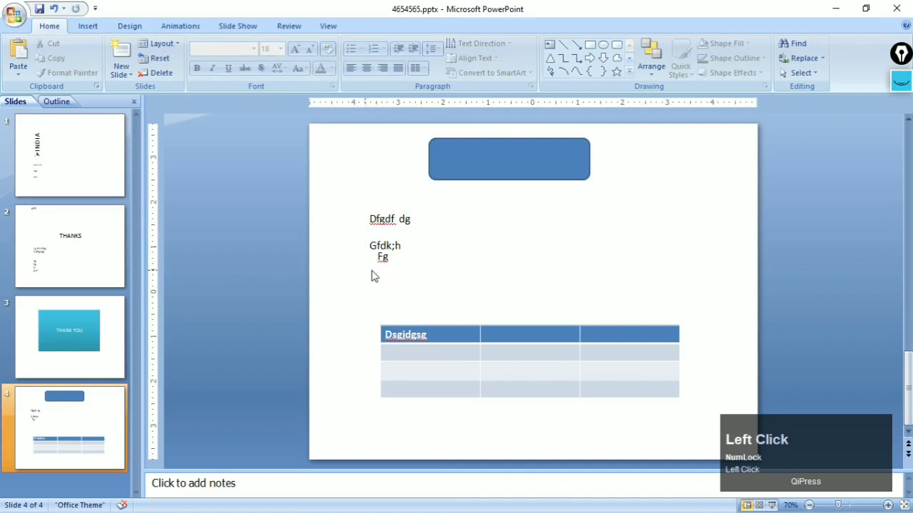
Examine the header and footer options for slides, including date and time, and close them without applying anything.
{"action": "left_click", "coordinate": [89, 27]}
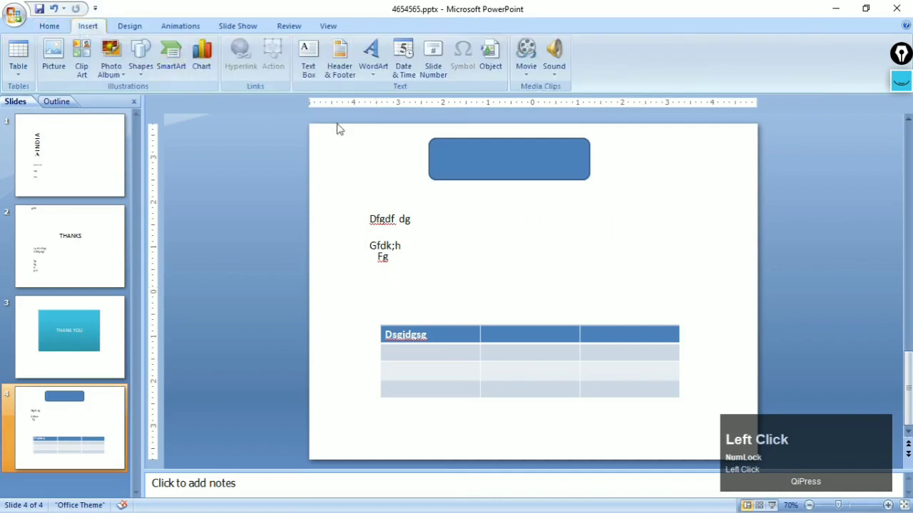
{"action": "left_click", "coordinate": [347, 74]}
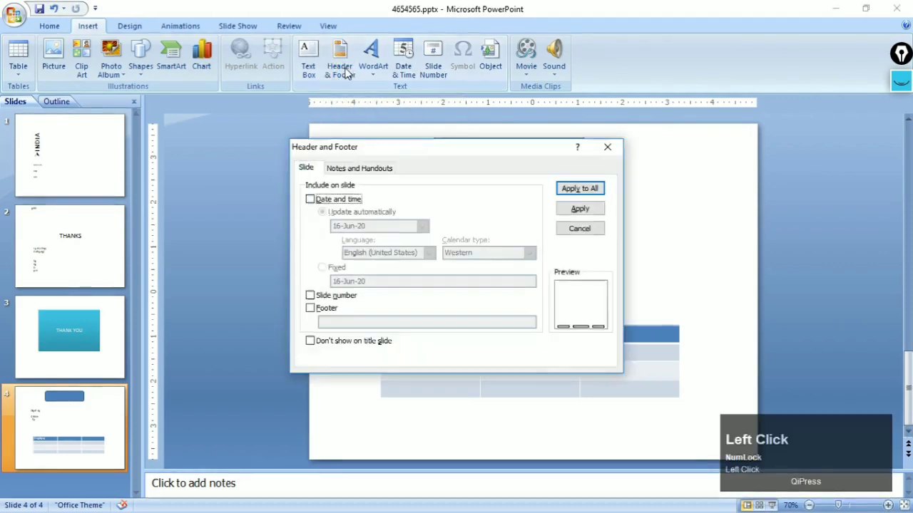
{"action": "left_click_drag", "start_coordinate": [438, 148], "coordinate": [383, 153]}
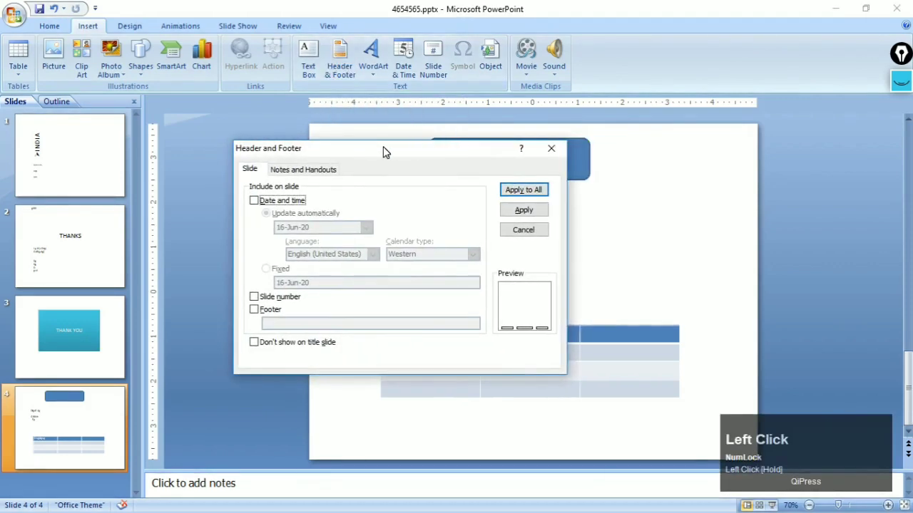
{"action": "left_click", "coordinate": [549, 148]}
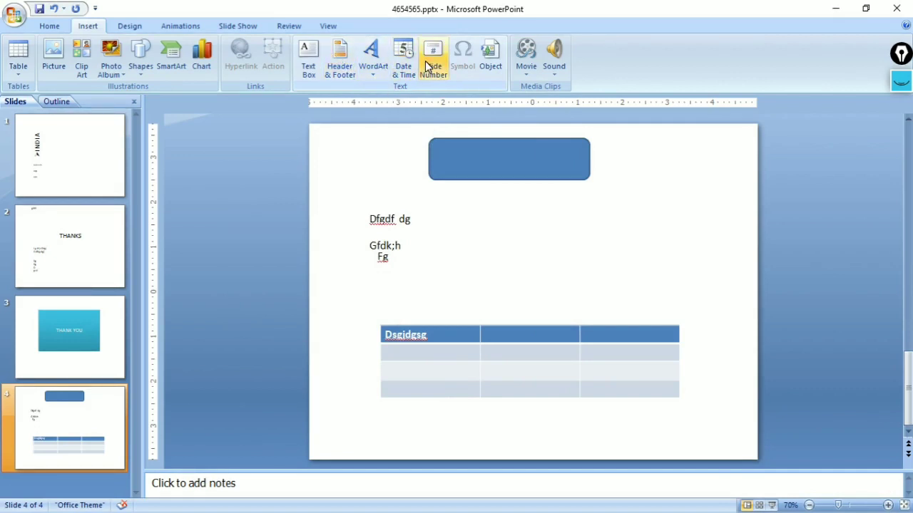
{"action": "left_click", "coordinate": [341, 60]}
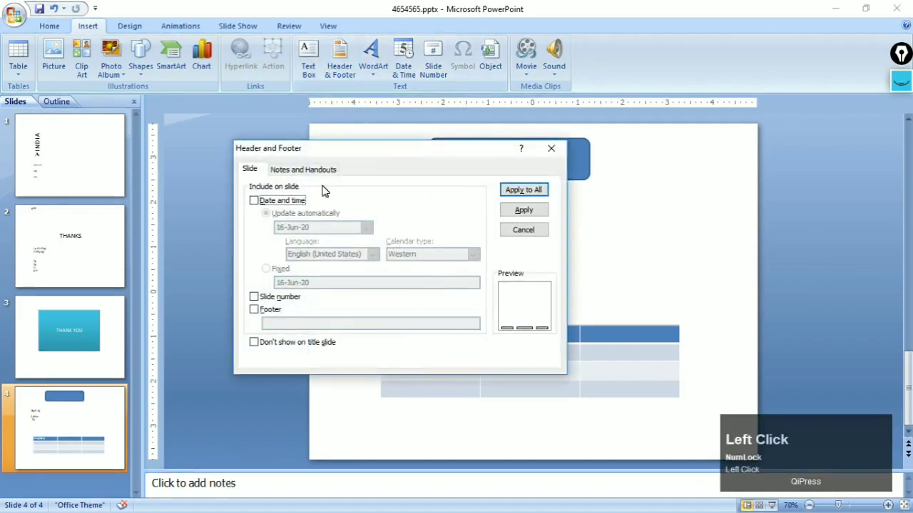
{"action": "key", "text": "Escape"}
{"action": "left_click", "coordinate": [404, 67]}
{"action": "key", "text": "Escape"}
Include the automatically updating date and time in the footer area of all slides.
{"action": "left_click", "coordinate": [433, 61]}
{"action": "left_click", "coordinate": [325, 480]}
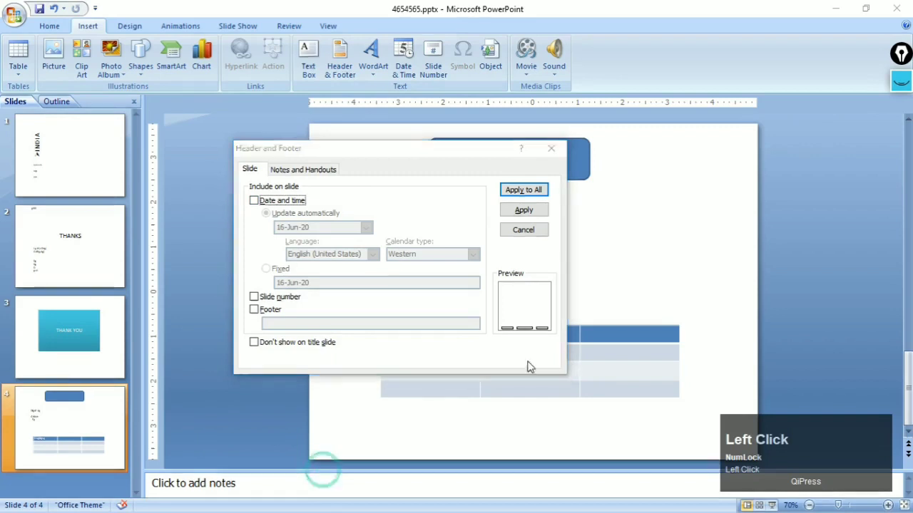
{"action": "left_click", "coordinate": [253, 202]}
{"action": "left_click", "coordinate": [253, 202]}
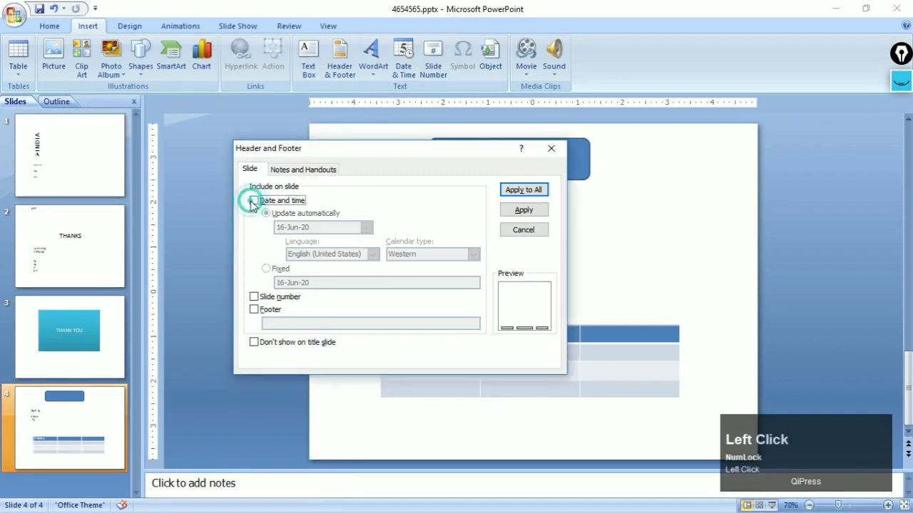
{"action": "left_click", "coordinate": [253, 201]}
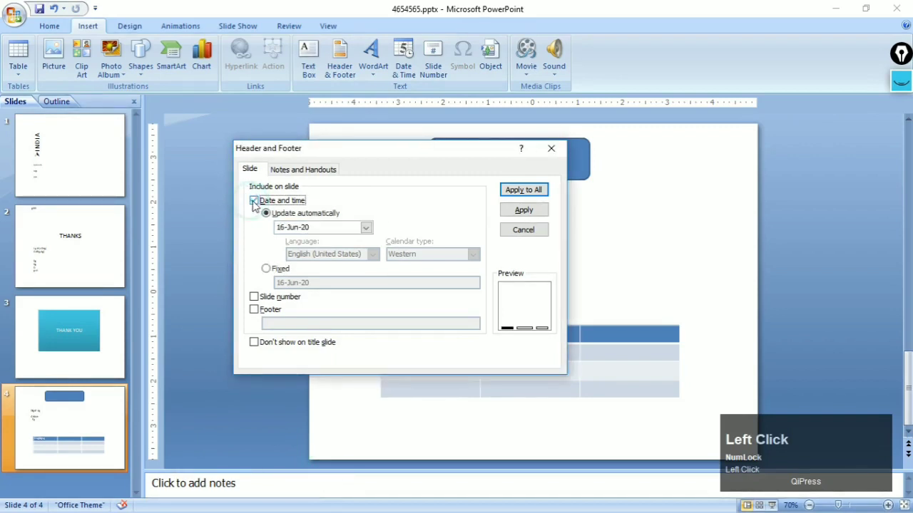
{"action": "left_click", "coordinate": [535, 190]}
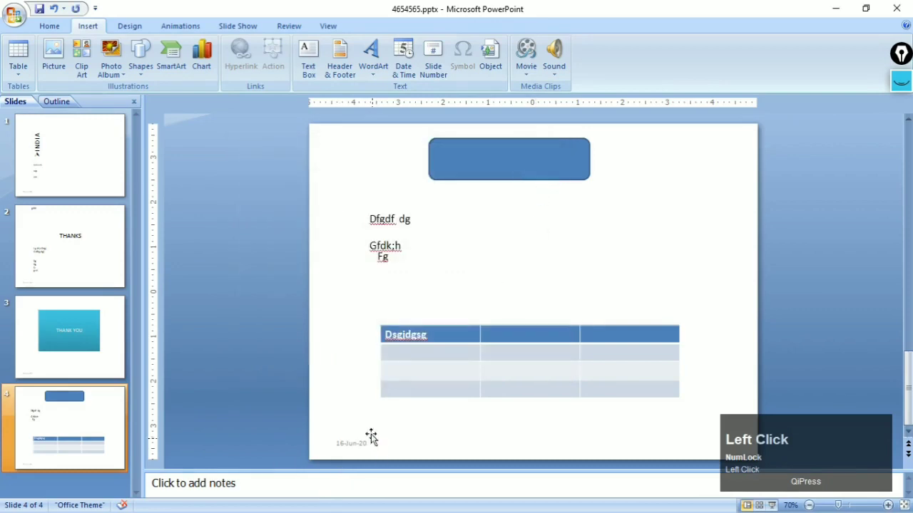